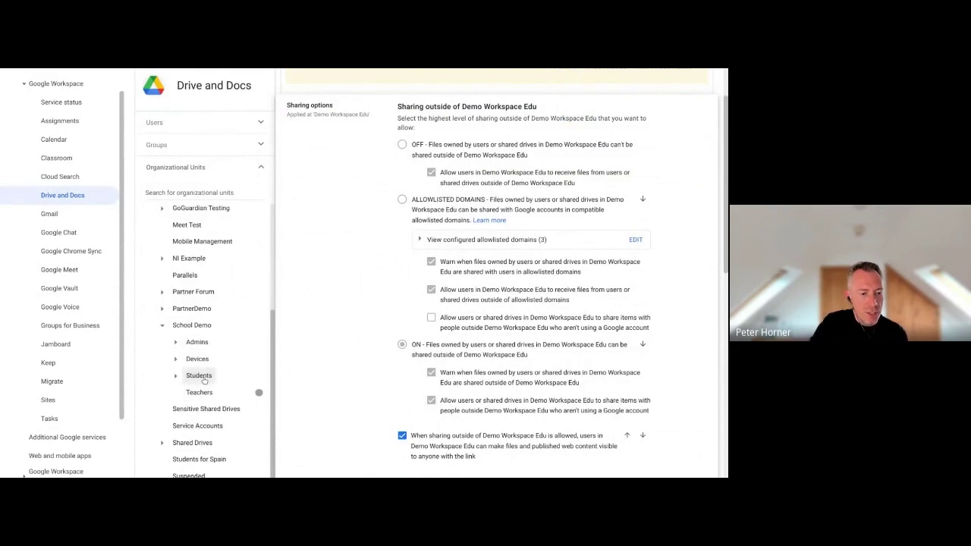
Examine the levels of sharing outside Demo Workspace Edu for the Students organizational unit under School Demo
left_click(203, 379)
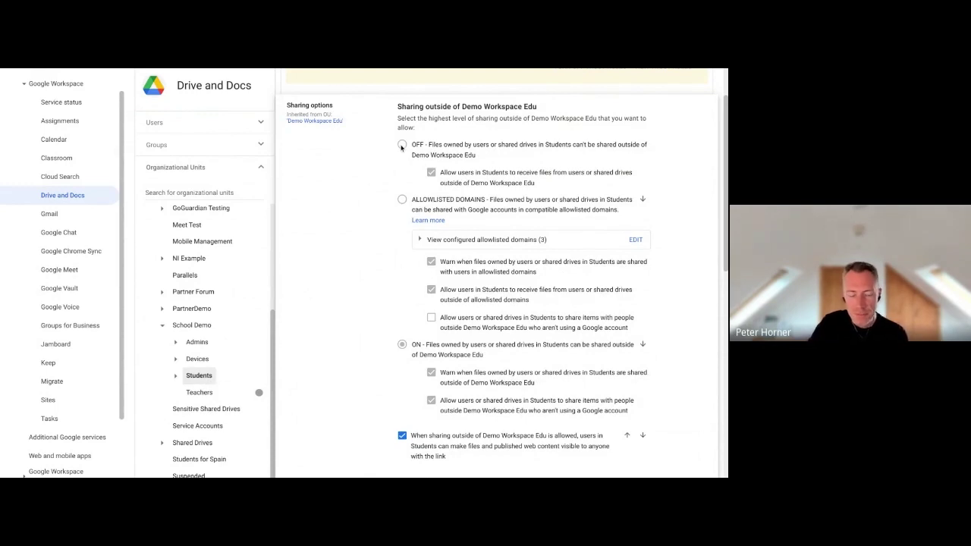
scroll(401, 148, "down", 3)
scroll(401, 149, "up", 2)
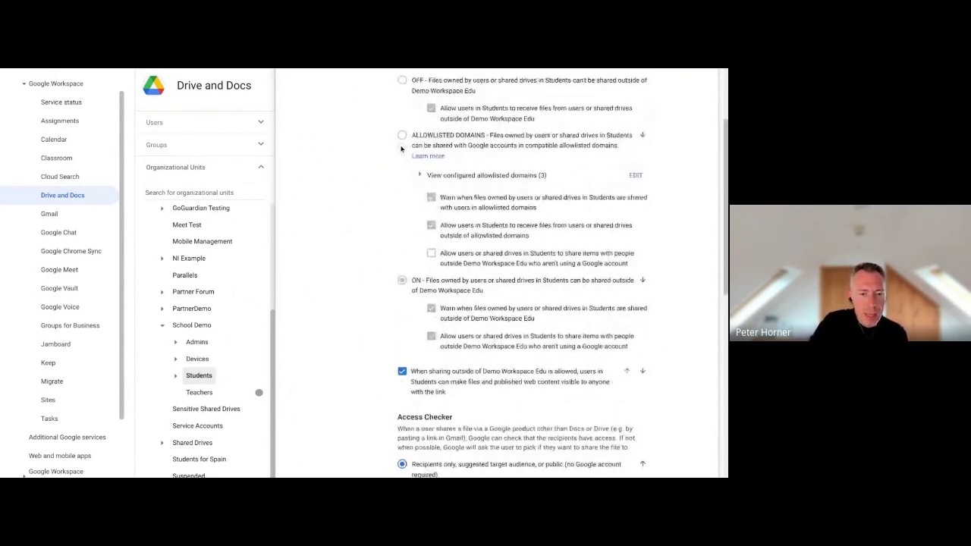
scroll(401, 148, "up", 3)
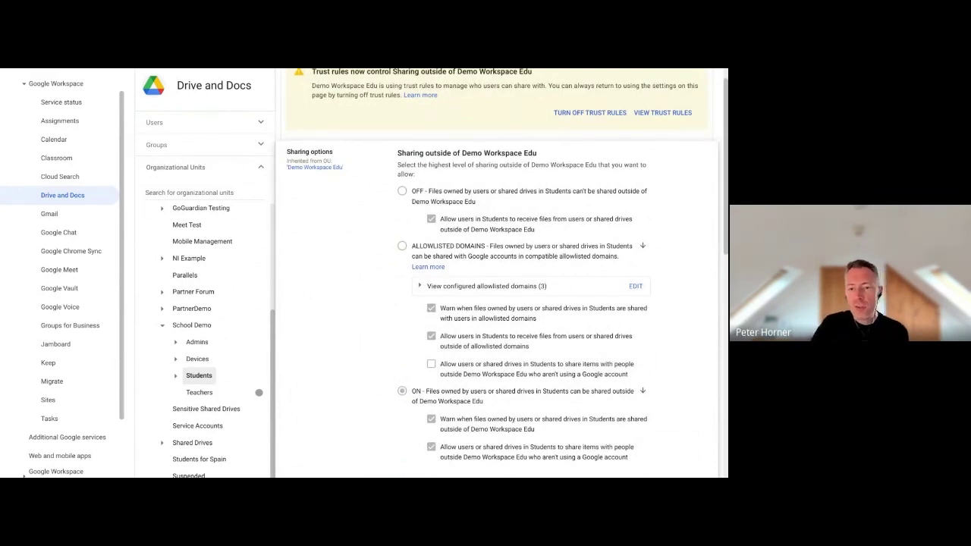
left_click(644, 116)
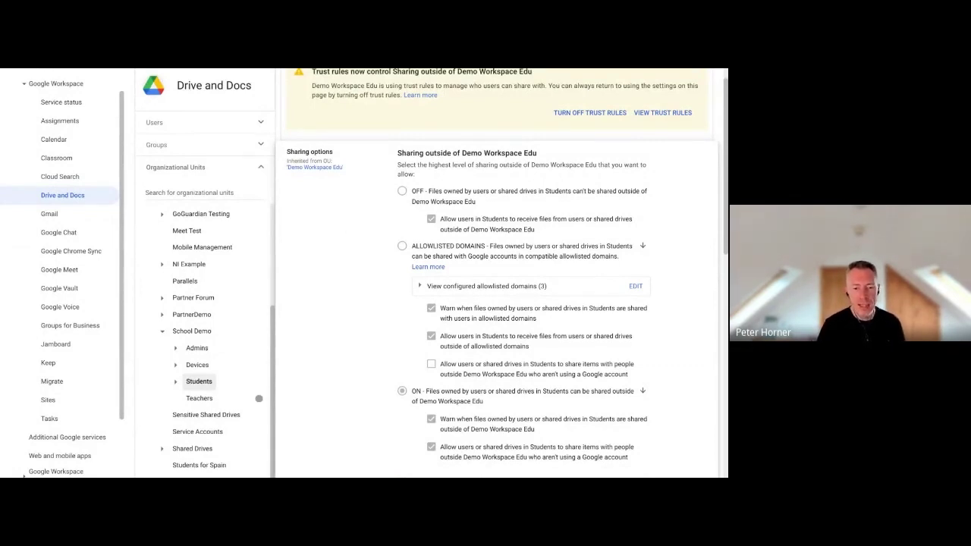
Examine the Access Checker and content distribution options for Students, and open its target audiences setting
scroll(351, 199, "down", 3)
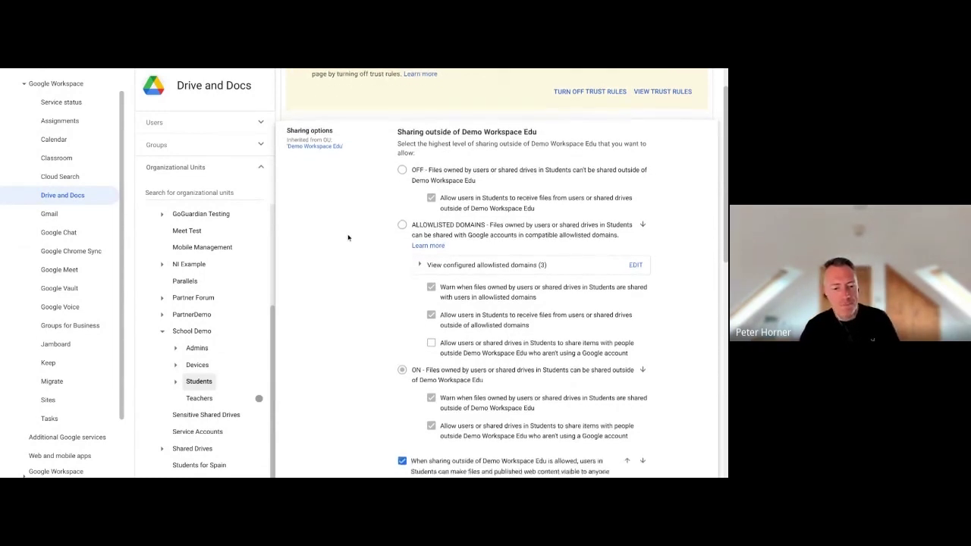
scroll(349, 182, "down", 1)
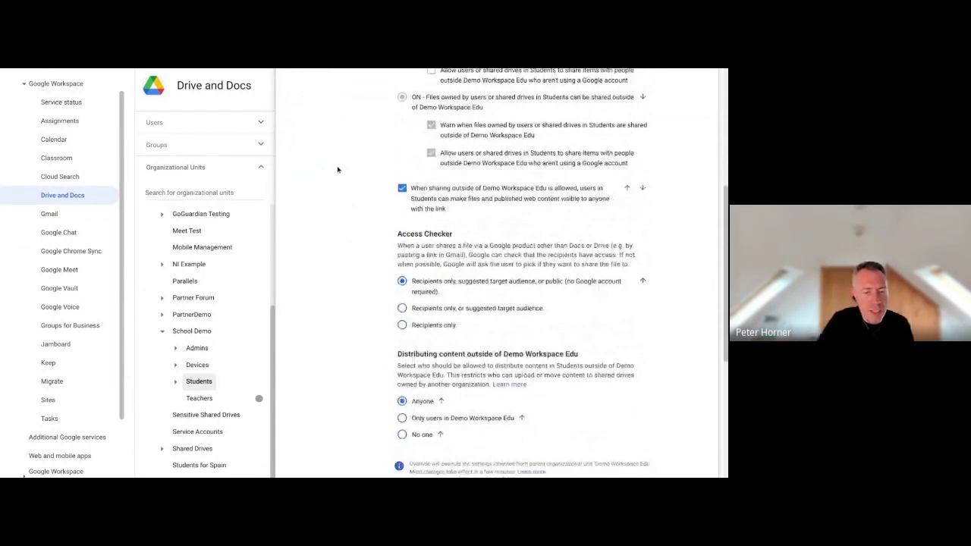
scroll(341, 164, "down", 2)
scroll(340, 153, "down", 1)
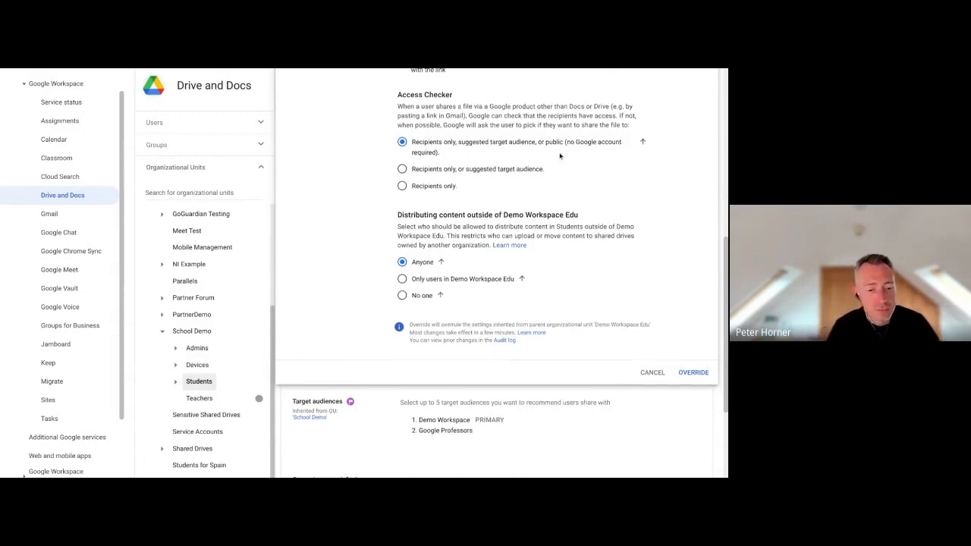
scroll(394, 166, "down", 4)
left_click(393, 166)
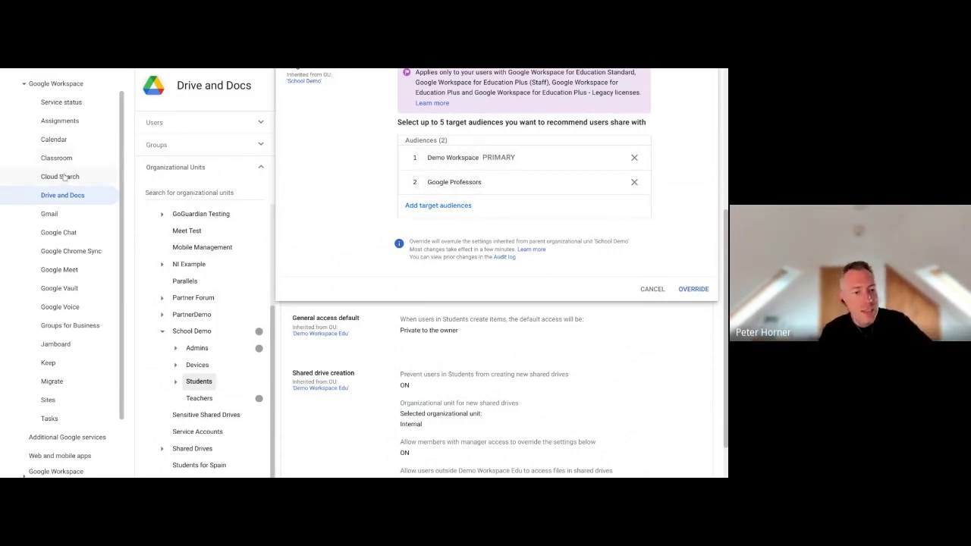
Start a new target audience in the directory and try to create it with the name Staff test
scroll(31, 152, "up", 2)
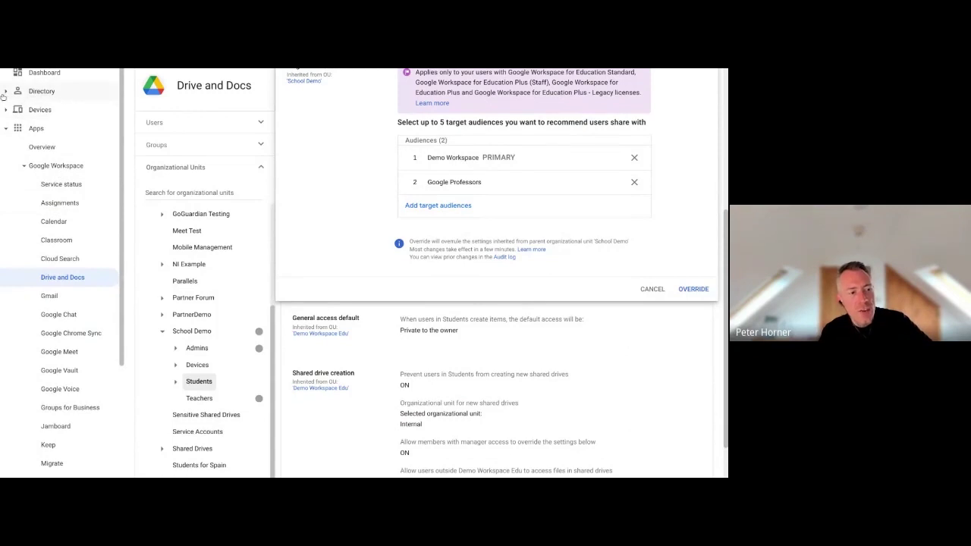
left_click(44, 92)
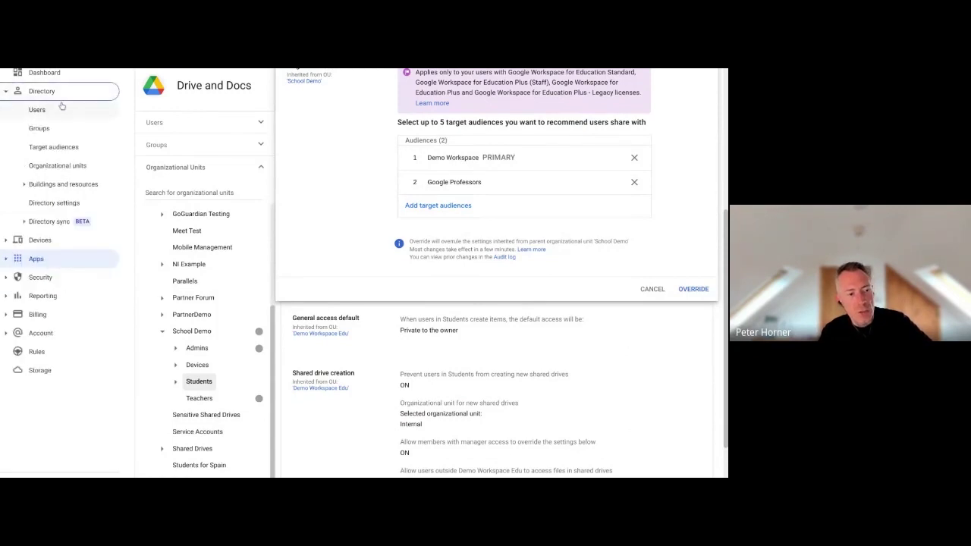
left_click(65, 151)
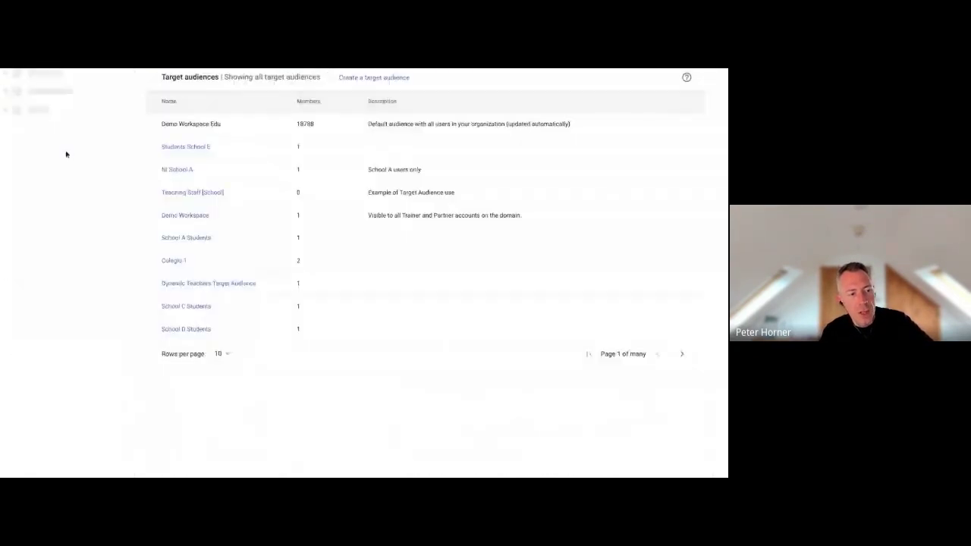
left_click(374, 77)
left_click(192, 134)
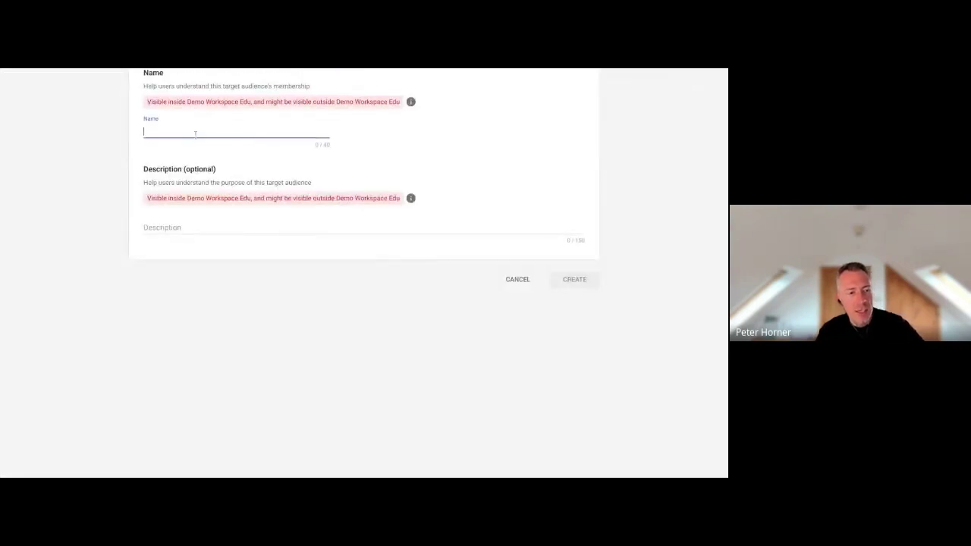
type("Staff test")
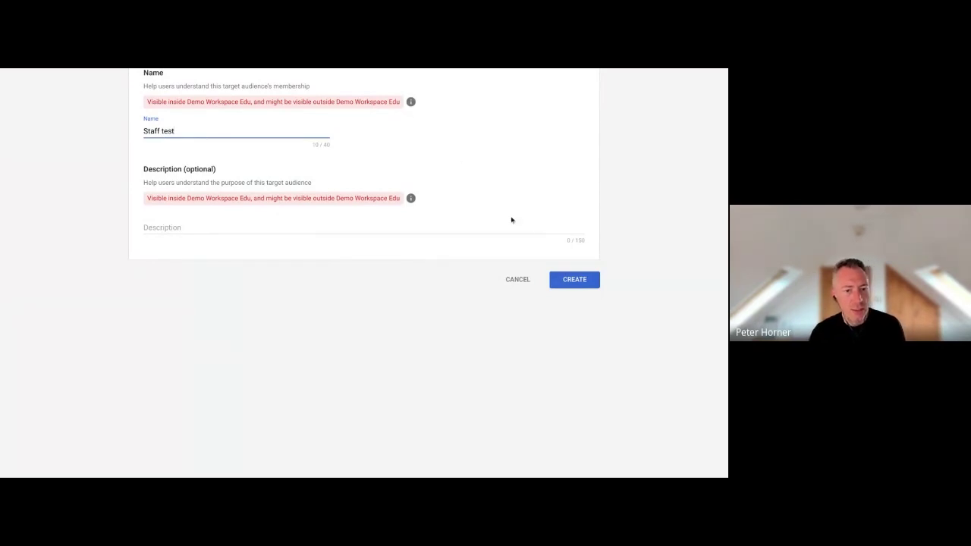
left_click(563, 282)
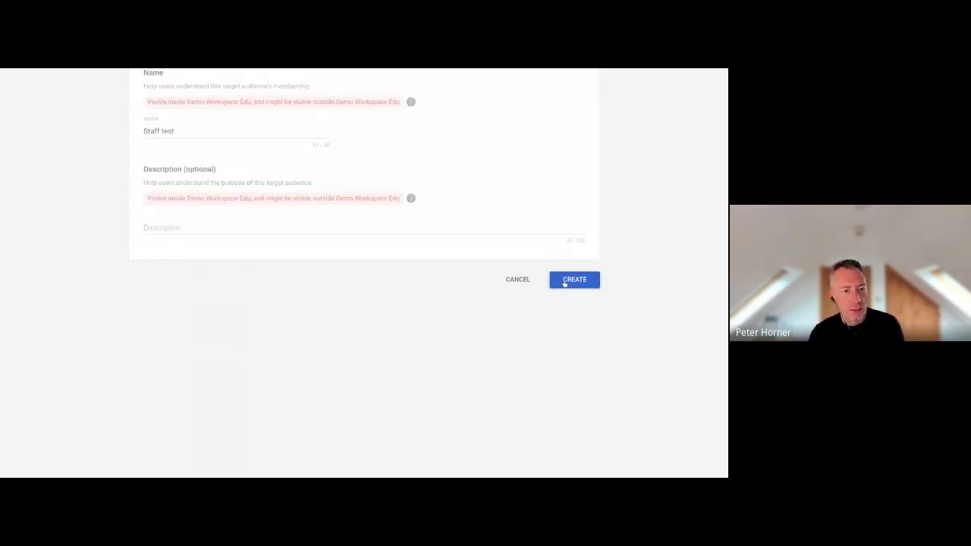
Change the new target audience's name to Staff test2 and create it
left_click(197, 129)
type("2")
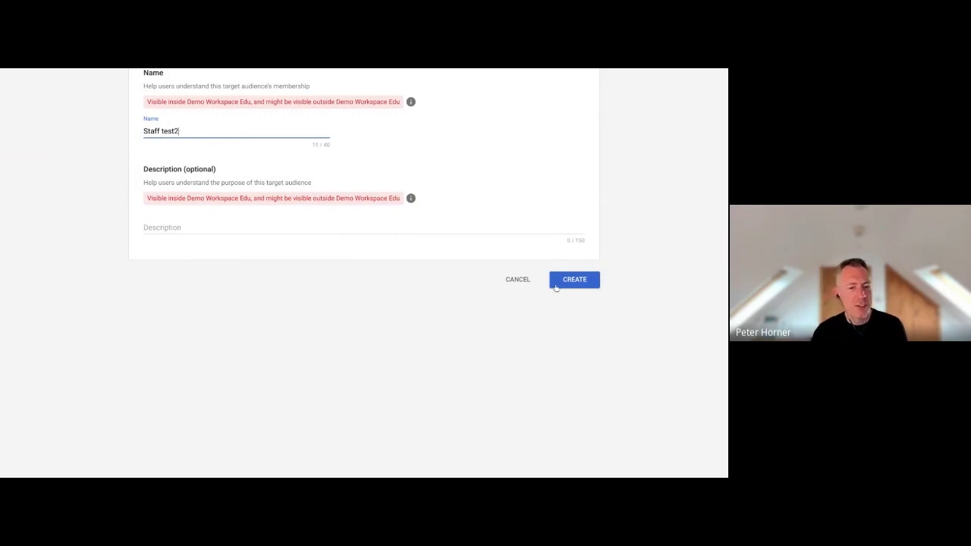
left_click(558, 287)
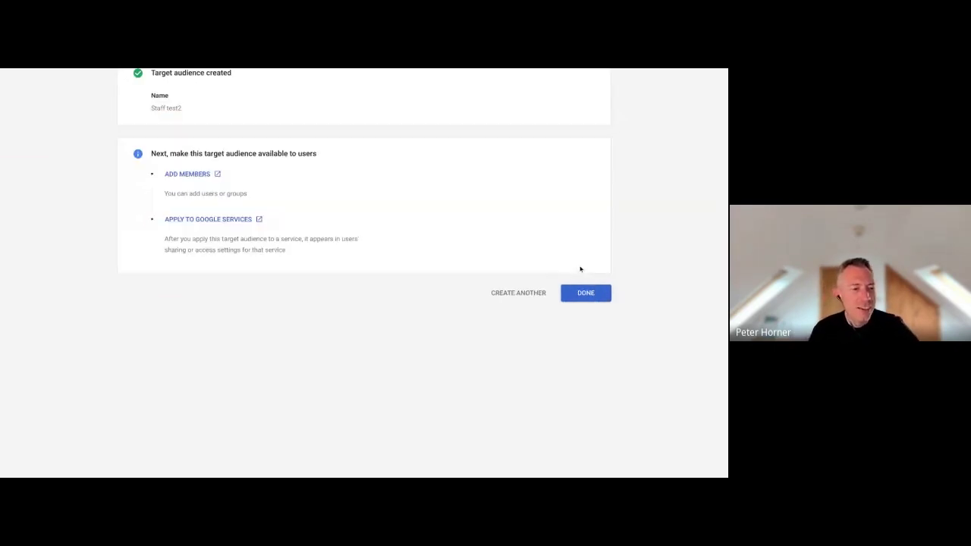
Add the all-staff group as a member of the Staff test2 target audience
left_click(203, 175)
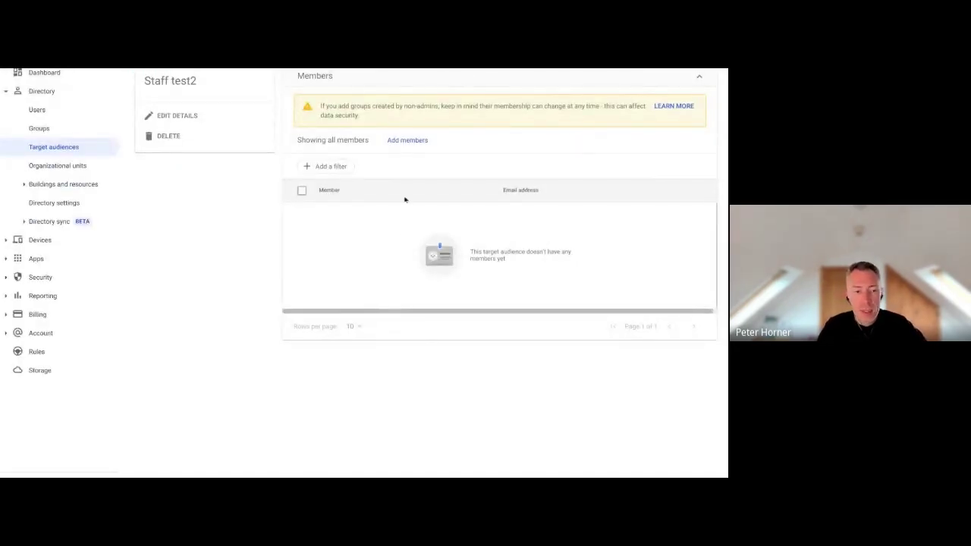
left_click(398, 140)
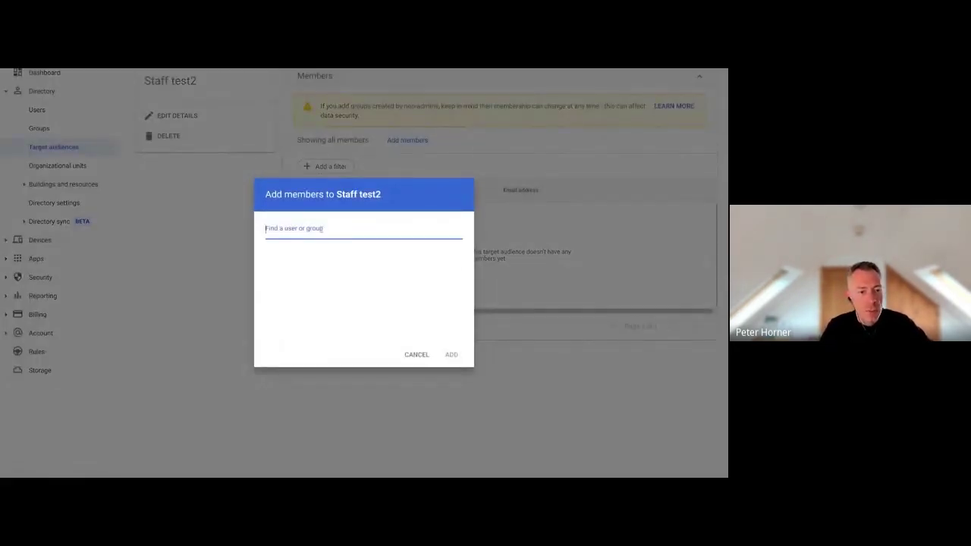
type("staff")
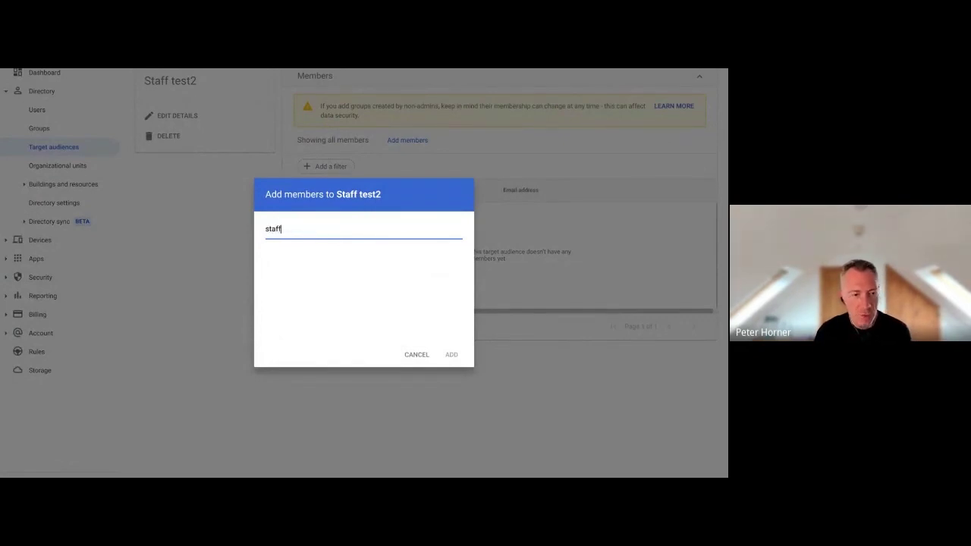
left_click(349, 271)
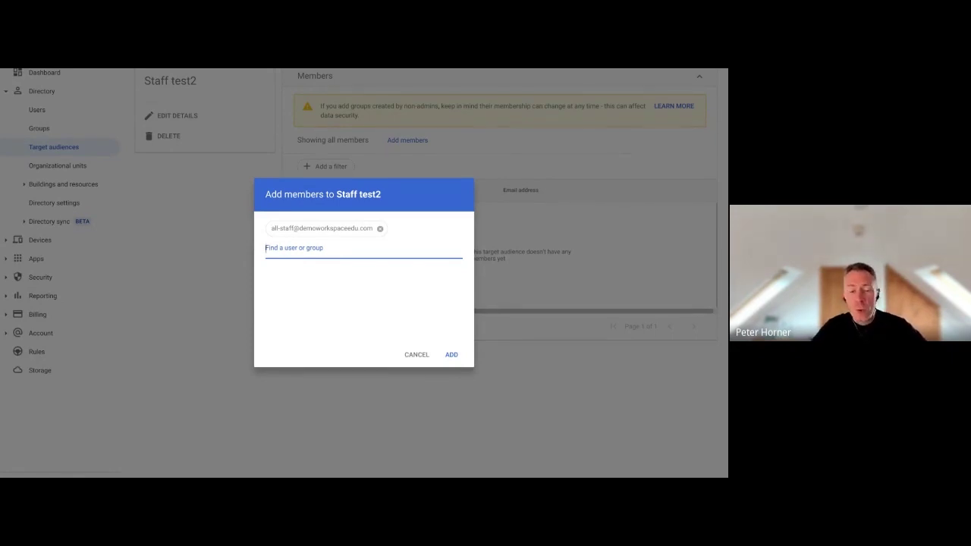
left_click(454, 355)
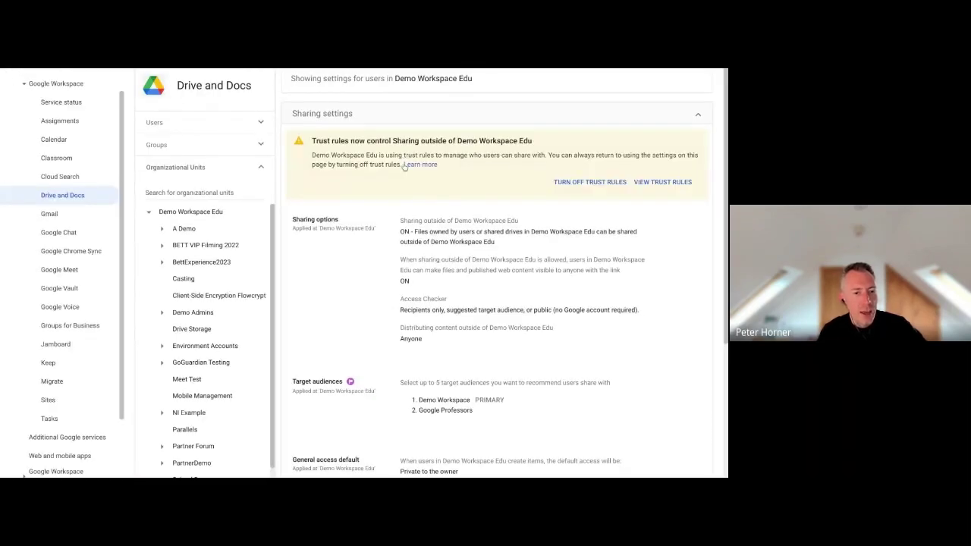
Go from the Drive and Docs sharing settings to the Rules list and filter it by the Data protection type
scroll(500, 326, "down", 1)
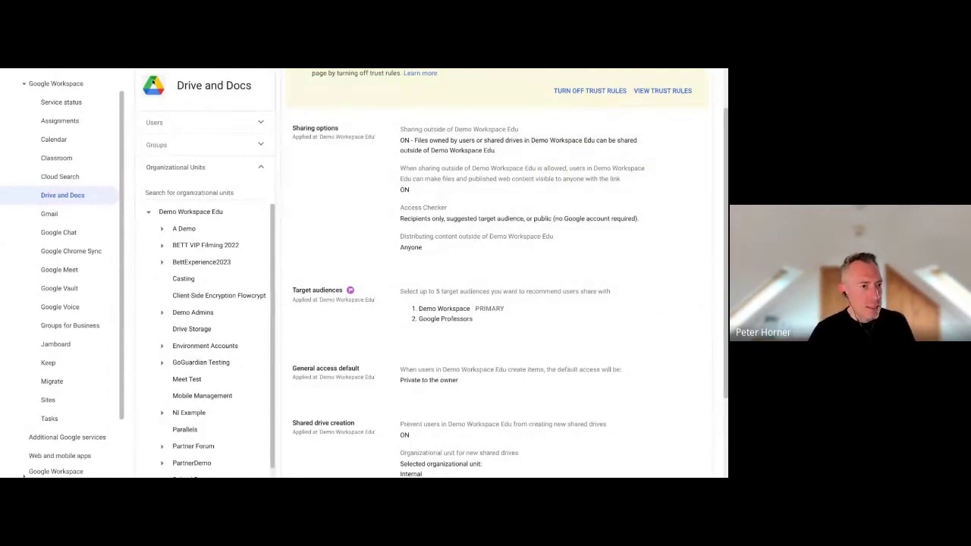
scroll(57, 326, "down", 3)
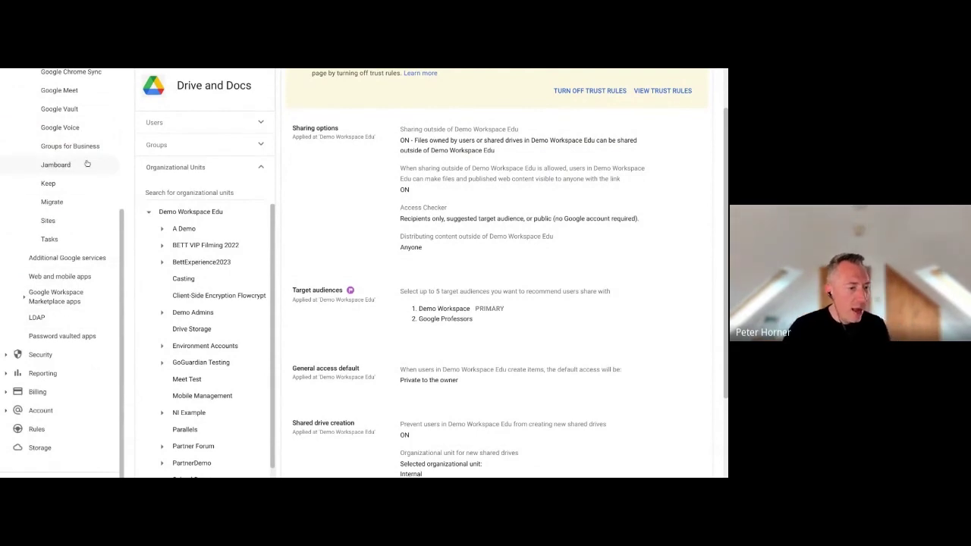
left_click(43, 430)
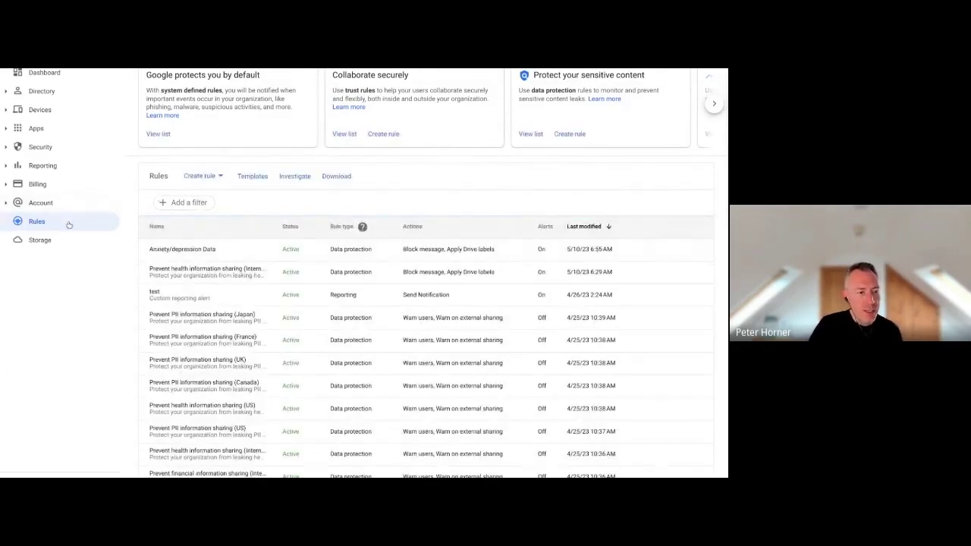
left_click(202, 200)
left_click(182, 224)
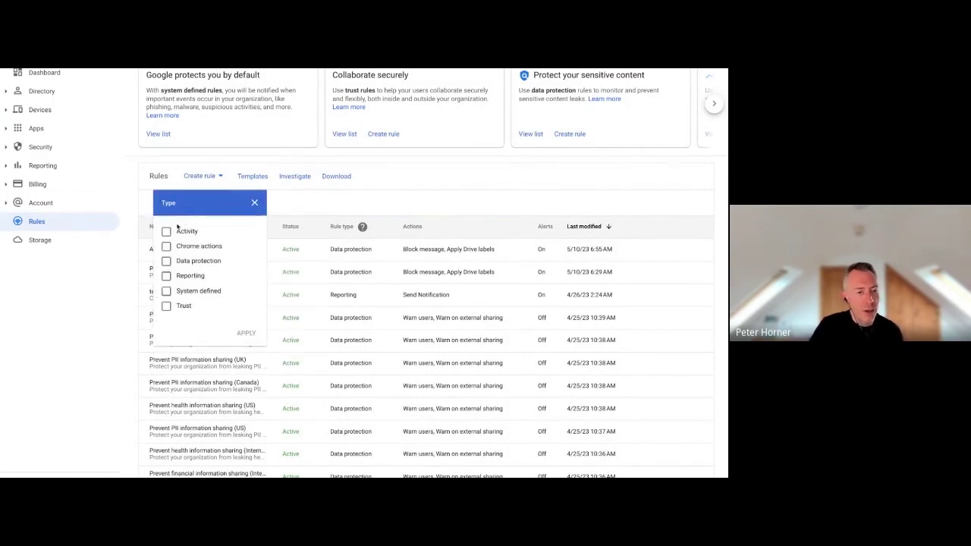
left_click(165, 262)
left_click(246, 333)
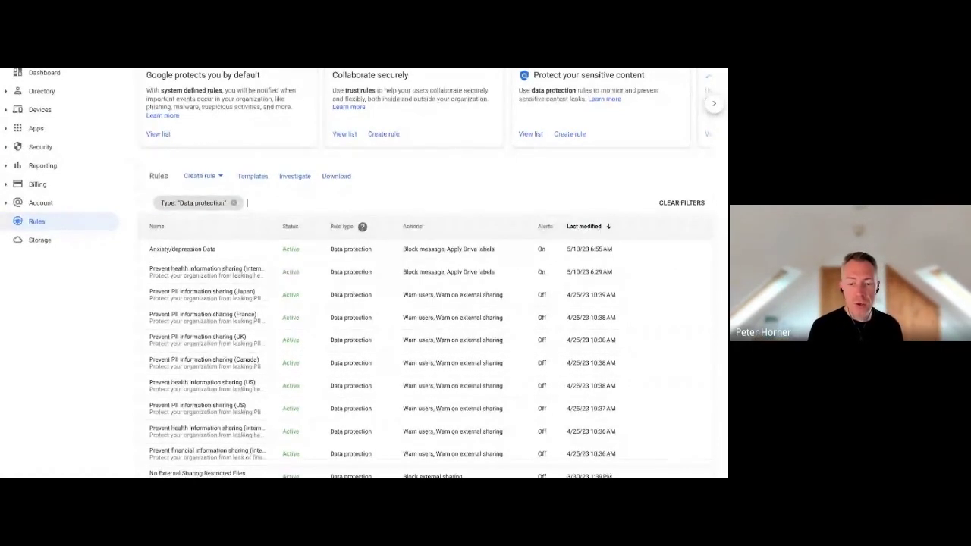
Start a rule from the Prevent health information sharing (International) template, with its scope set to all in Demo Workspace Edu
left_click(260, 178)
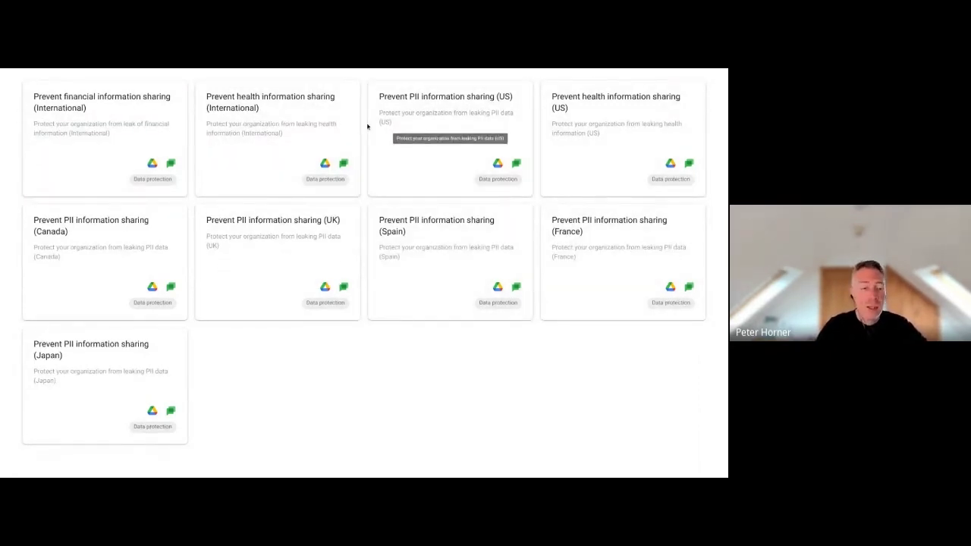
left_click(306, 144)
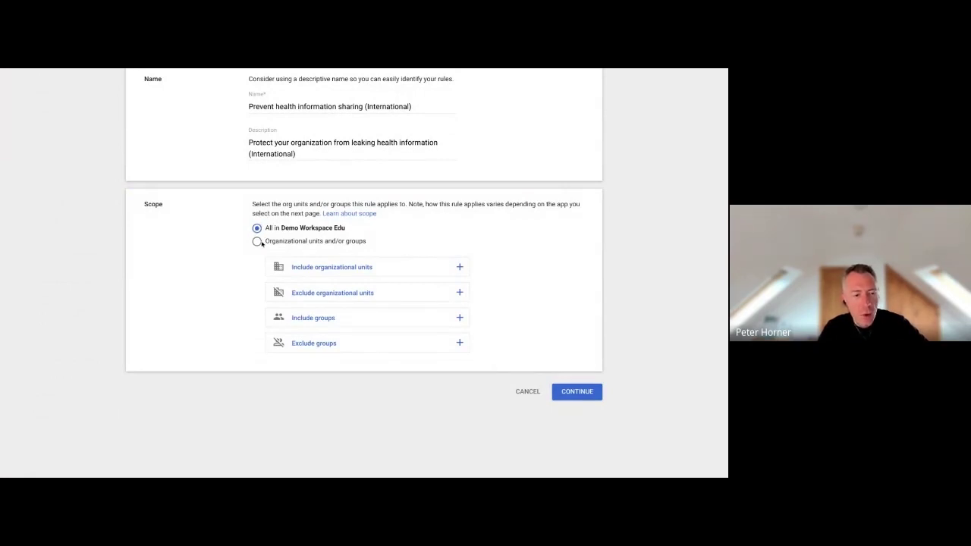
left_click(258, 241)
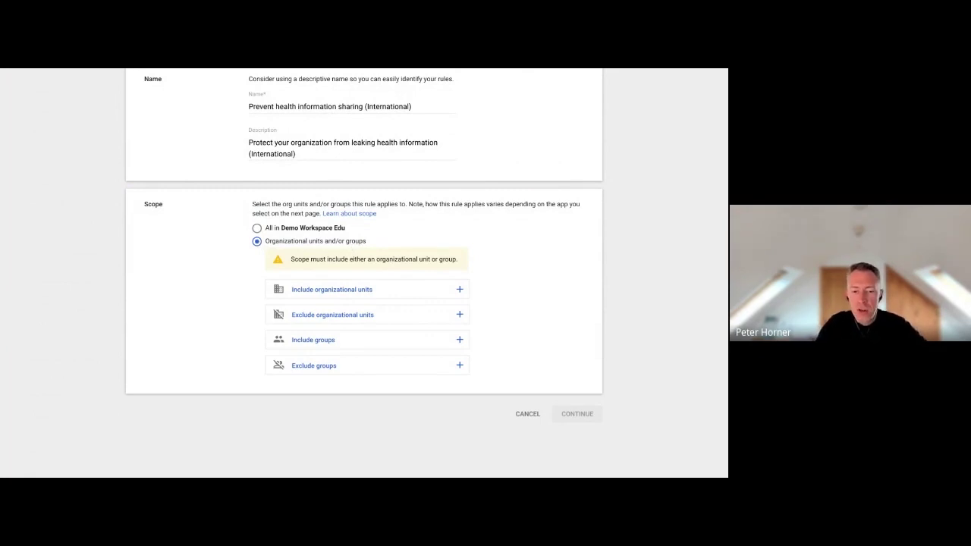
left_click(344, 229)
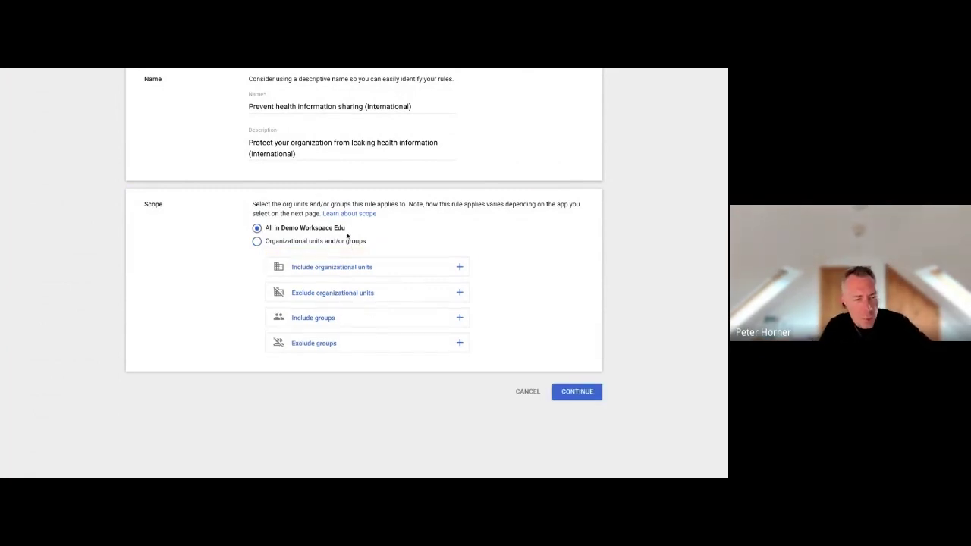
left_click(569, 396)
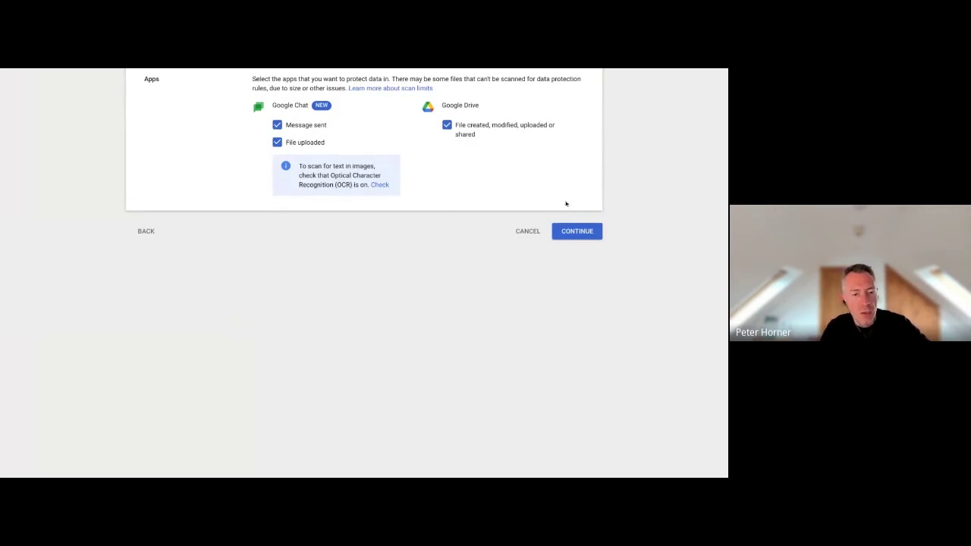
Accept the template's apps and conditions for the rule, and view the available Google Chat actions without changing Block message
left_click(589, 236)
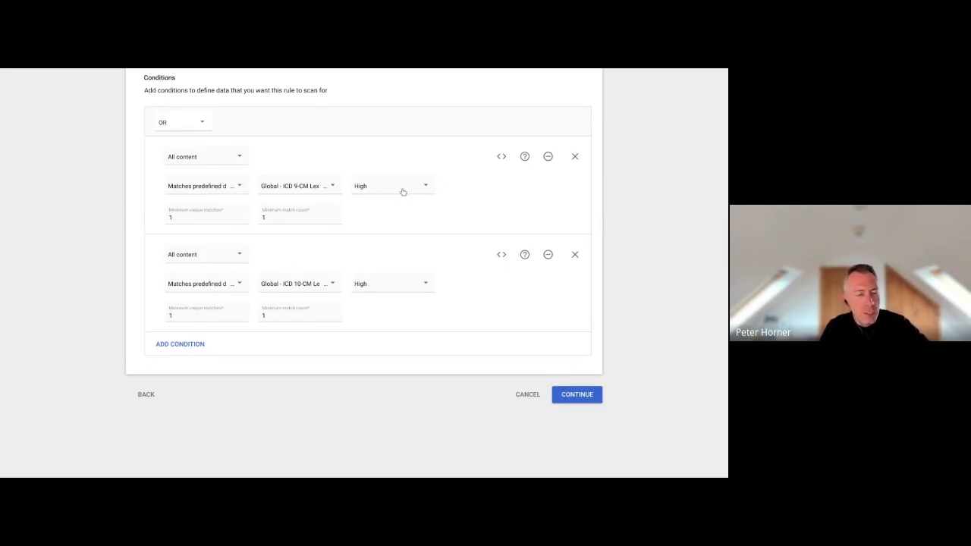
left_click(590, 395)
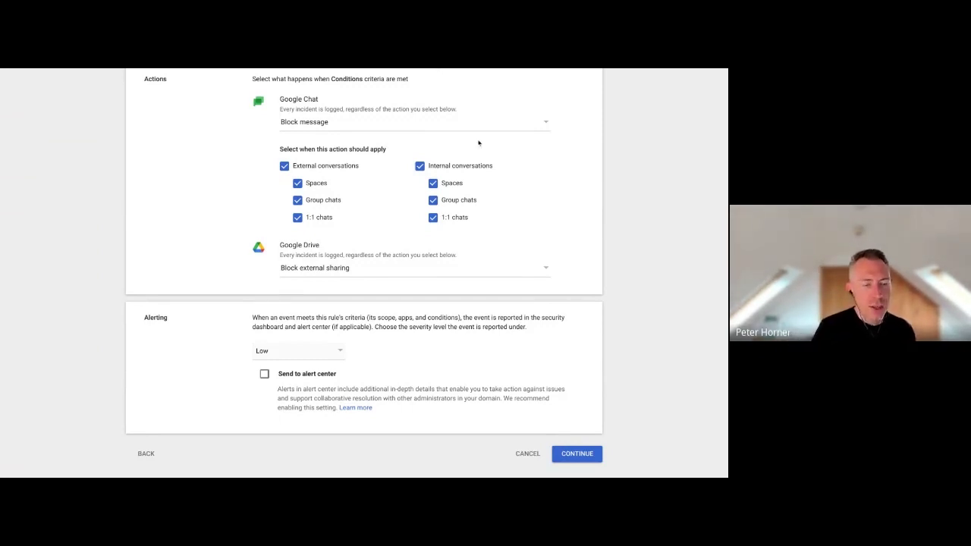
left_click(509, 127)
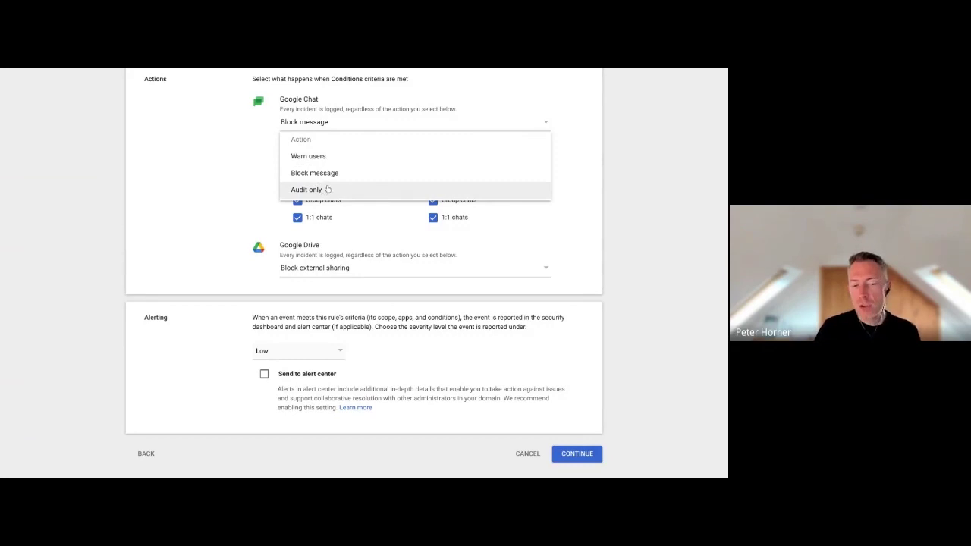
left_click(634, 188)
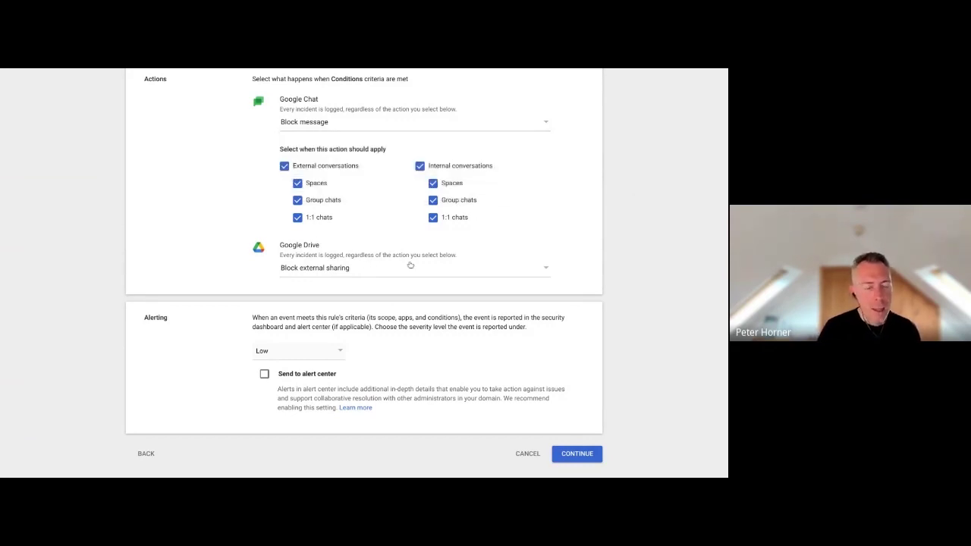
View the Google Drive actions available for the rule without changing Block external sharing, and discard the unfinished rule
left_click(405, 270)
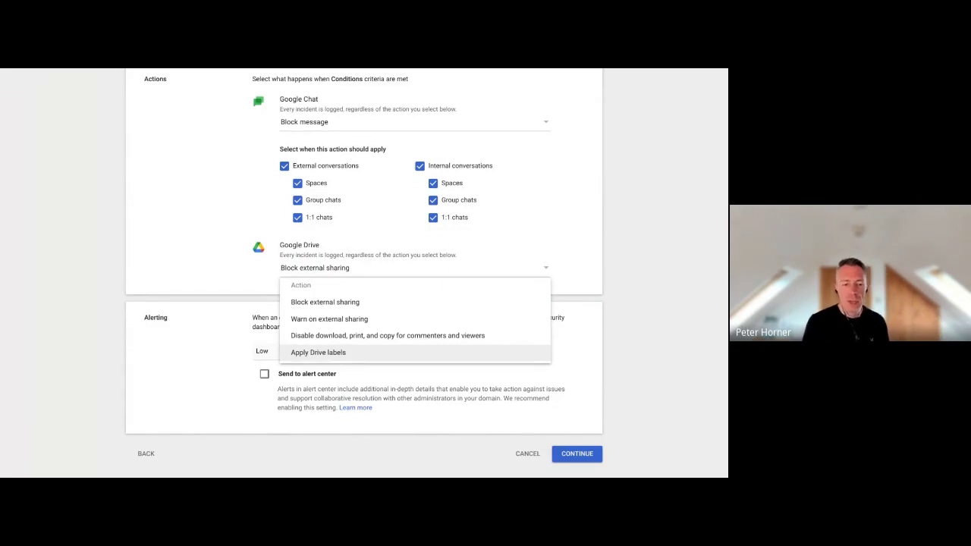
left_click(654, 194)
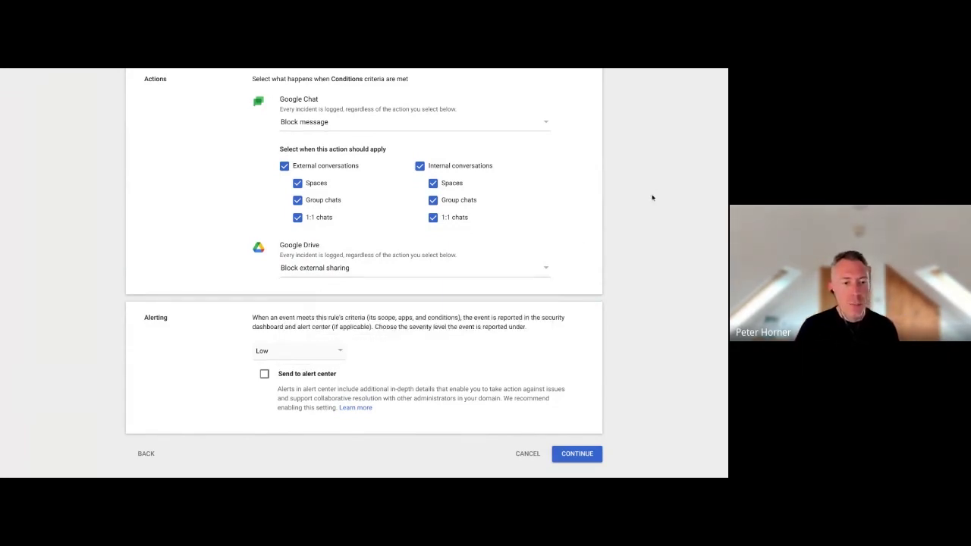
left_click(515, 456)
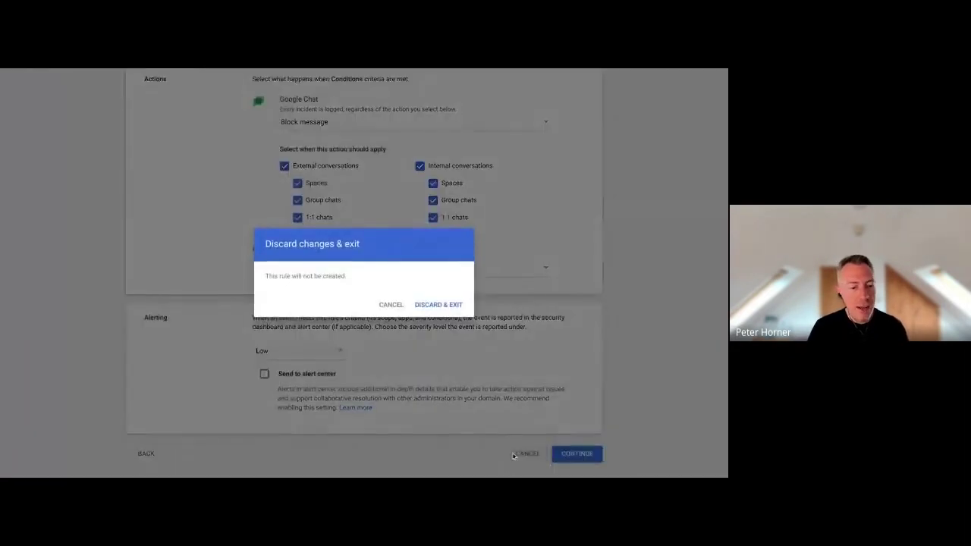
left_click(445, 302)
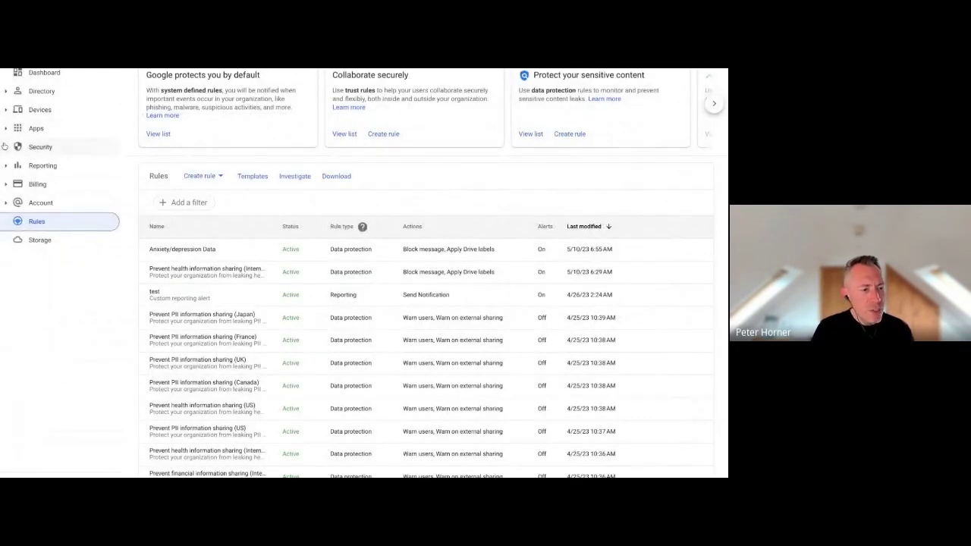
Go from the Rules list to the Security center dashboard within the Security section
left_click(4, 146)
scroll(26, 181, "down", 1)
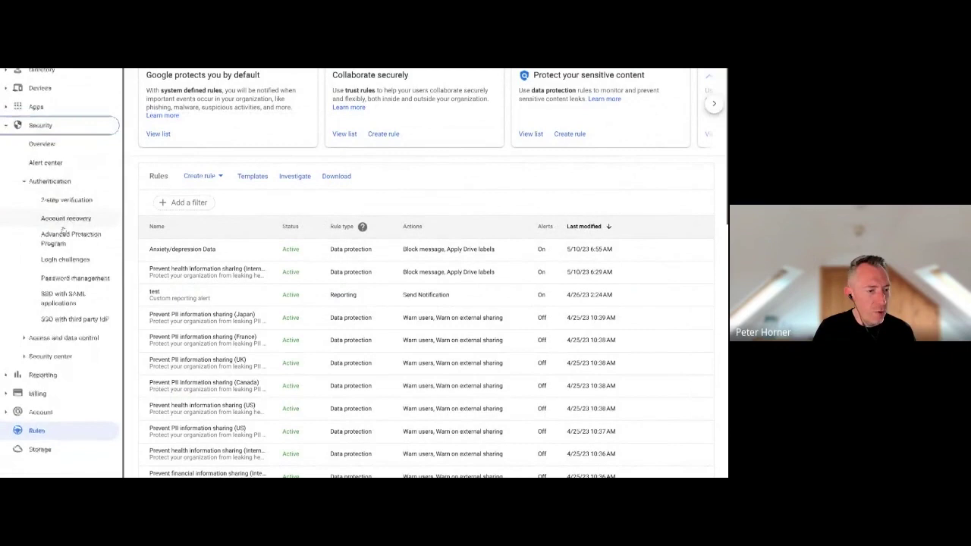
left_click(25, 182)
left_click(23, 239)
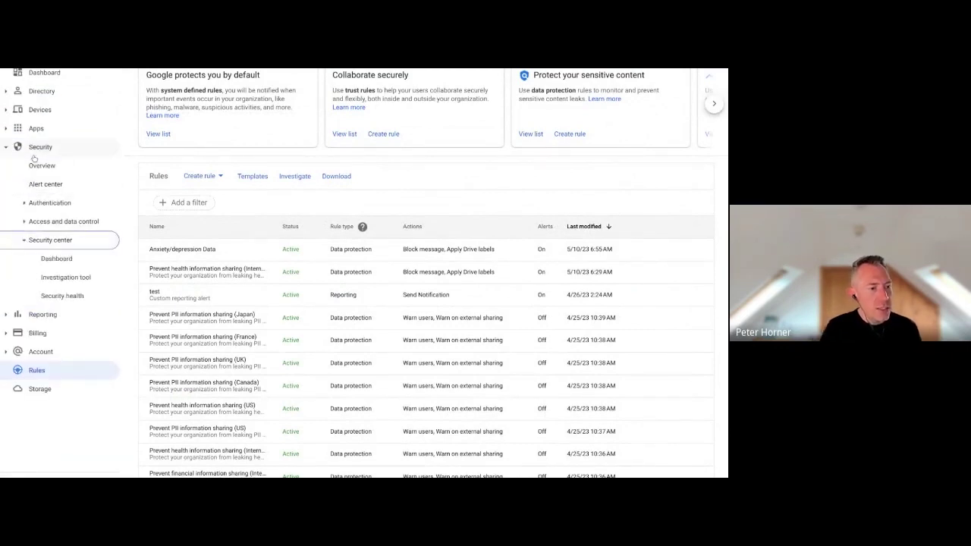
left_click(79, 262)
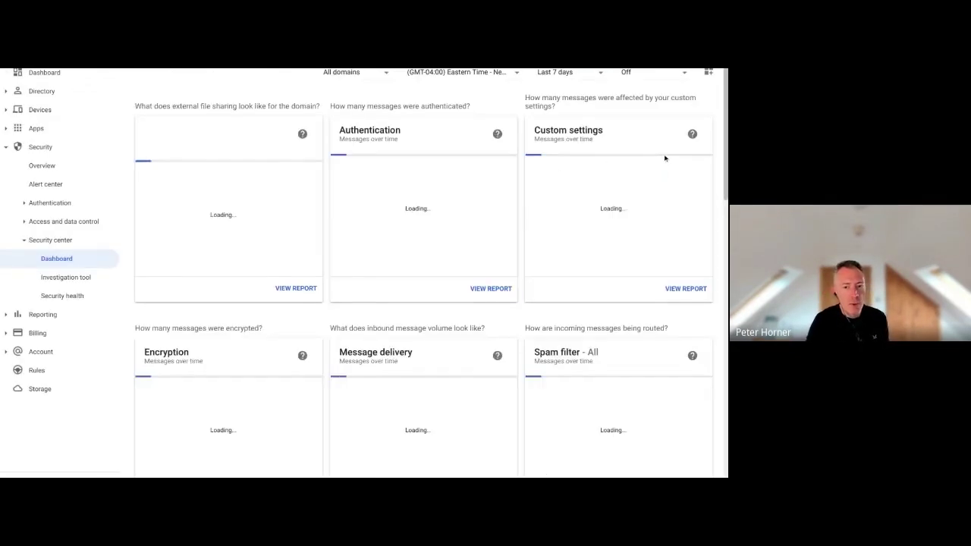
Examine the full DLP Incidents report with its chart and daily severity list, and return to the Prevent data leaks presentation slide
scroll(663, 159, "down", 5)
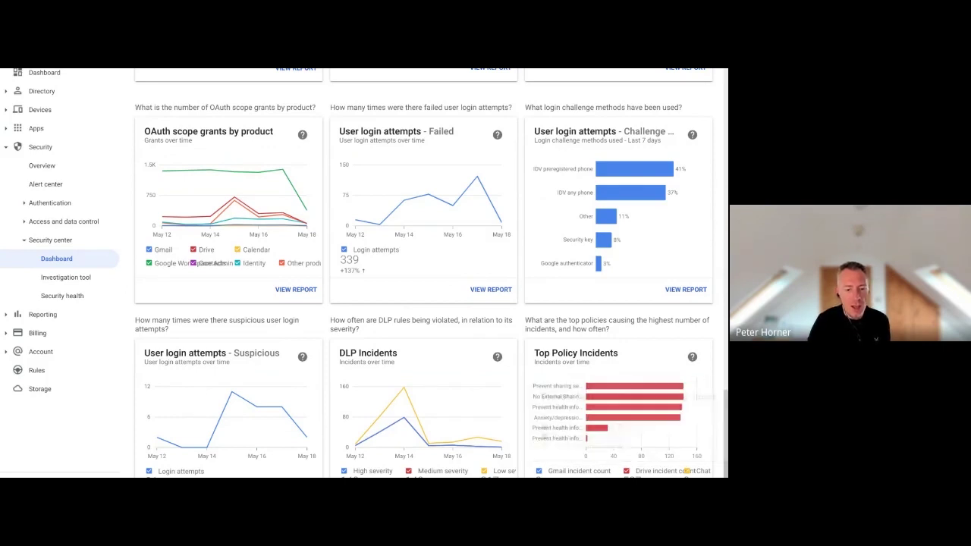
left_click(556, 376)
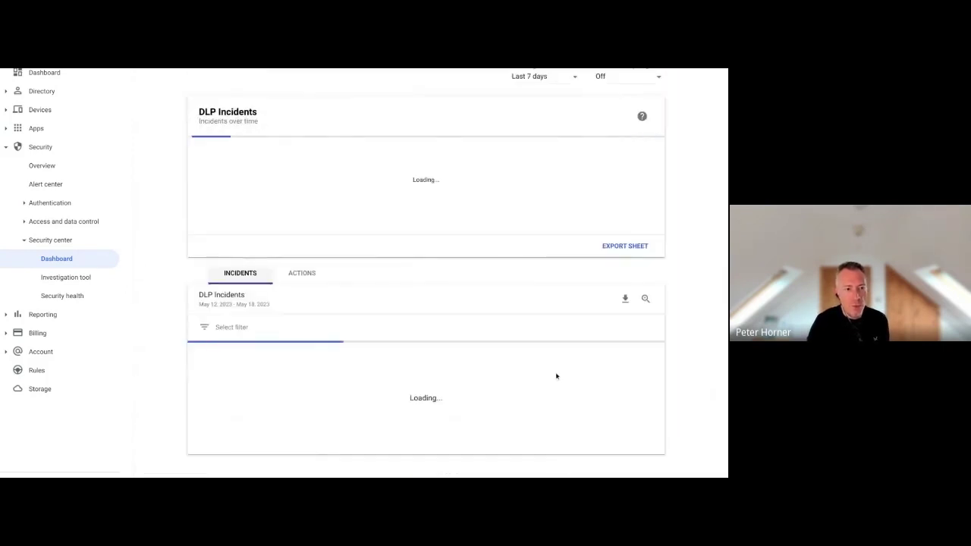
scroll(684, 352, "down", 2)
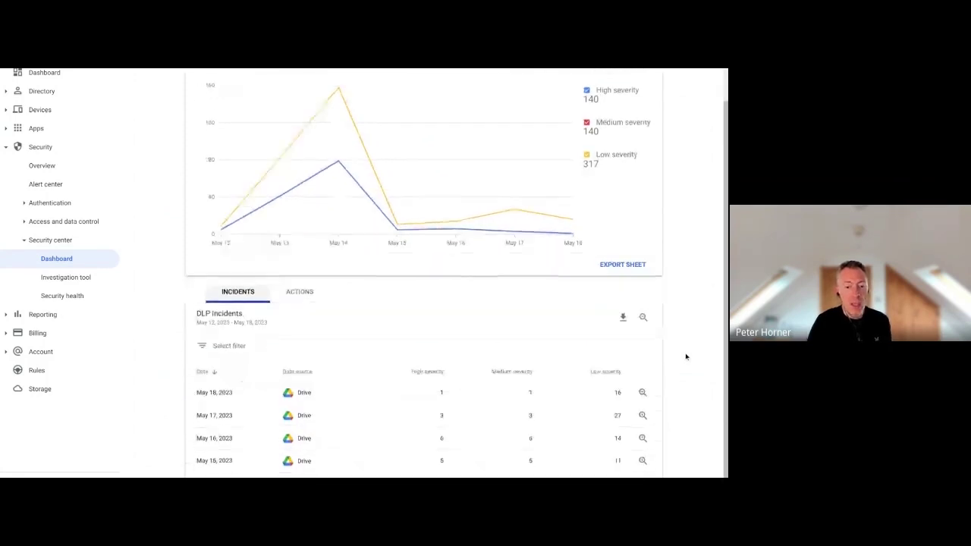
scroll(686, 357, "down", 1)
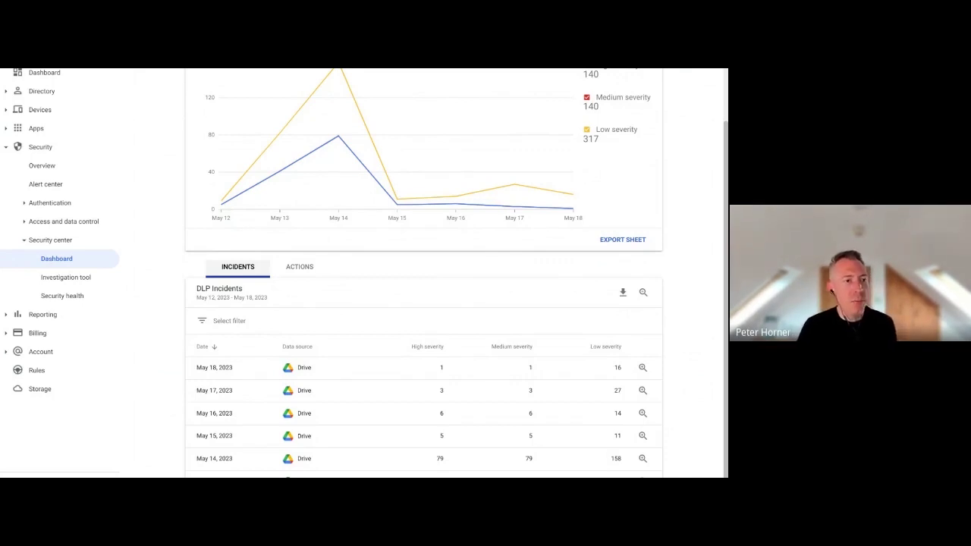
key("alt+Tab")
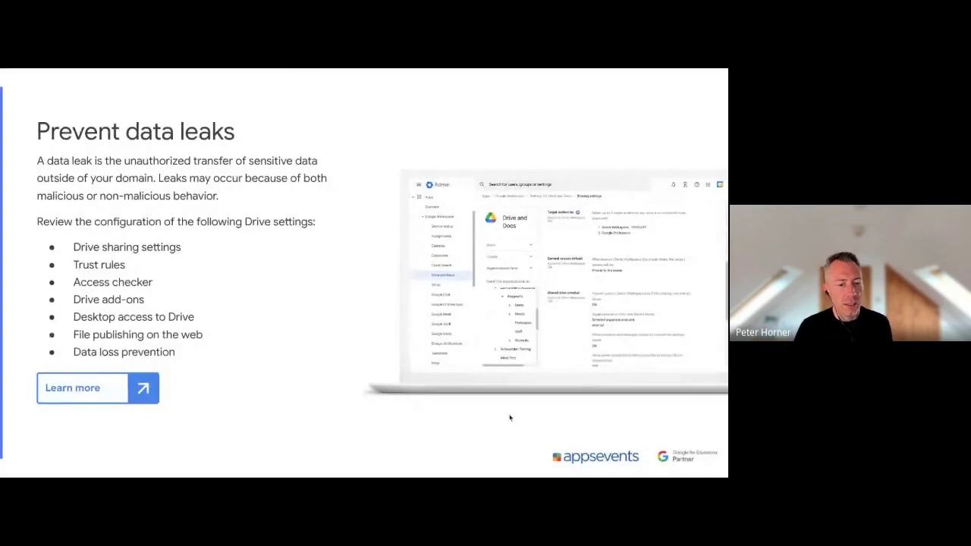